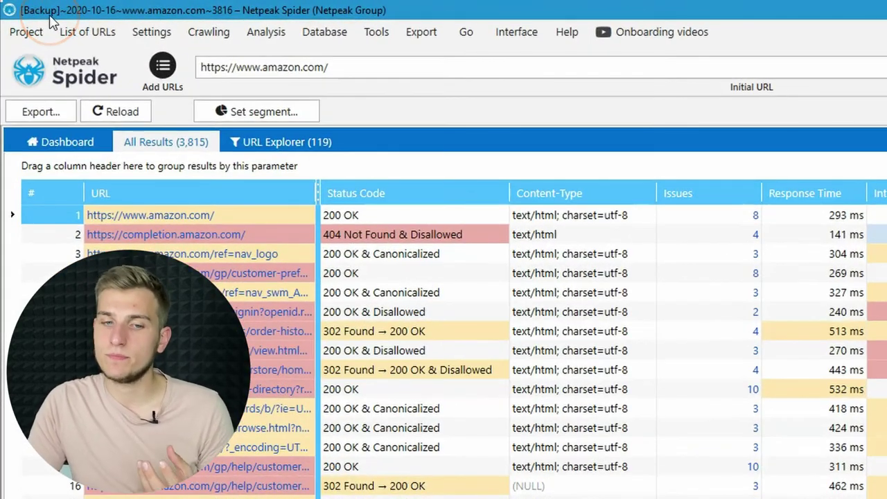
# Cancel exiting the program, then briefly start and stop the diggitymarketing.com crawl, keeping the project open.
pyautogui.click(351, 71)
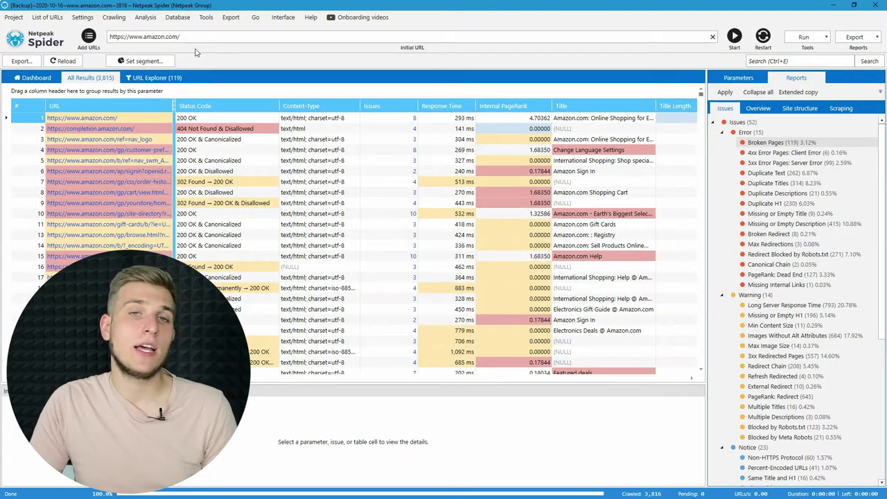
pyautogui.click(13, 17)
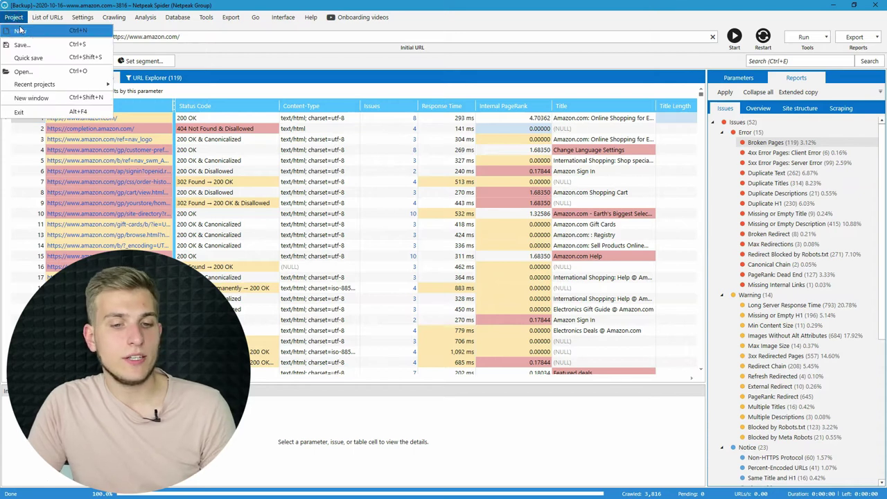
pyautogui.click(513, 48)
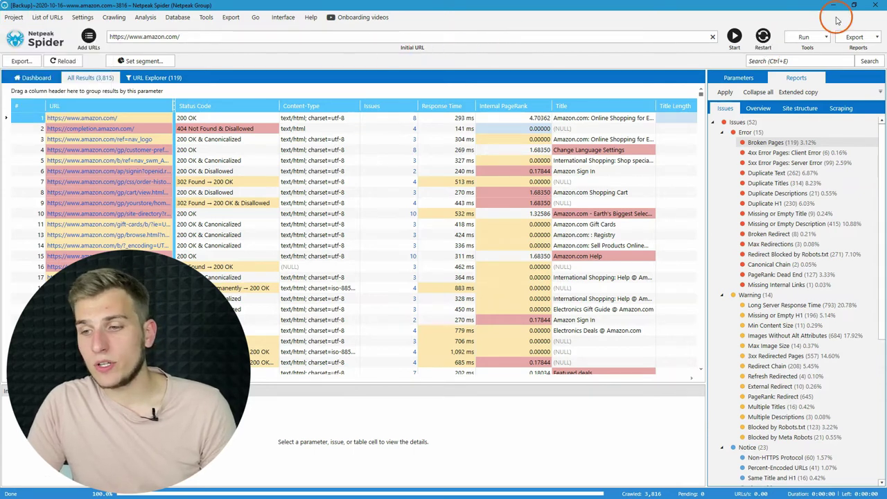
pyautogui.click(877, 7)
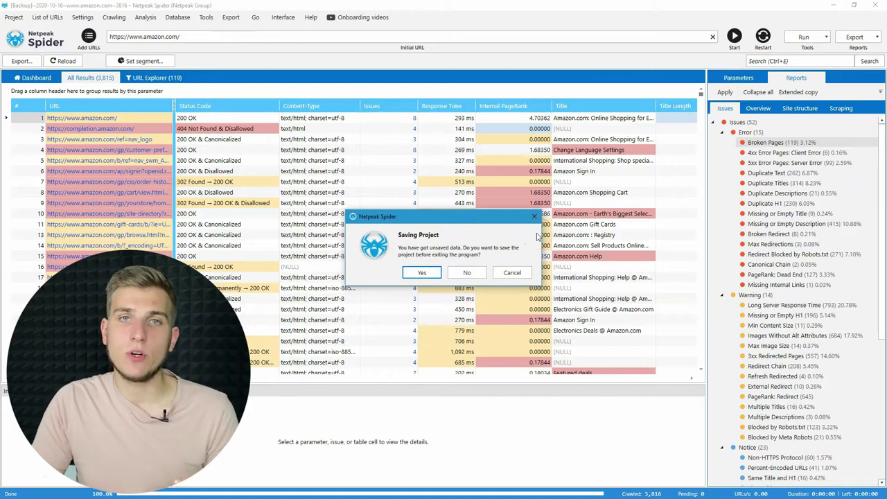
pyautogui.click(516, 272)
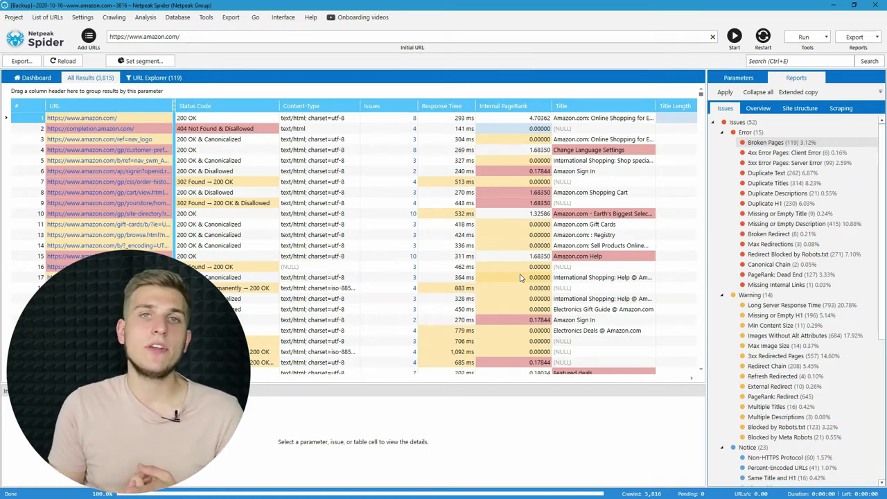
pyautogui.click(735, 36)
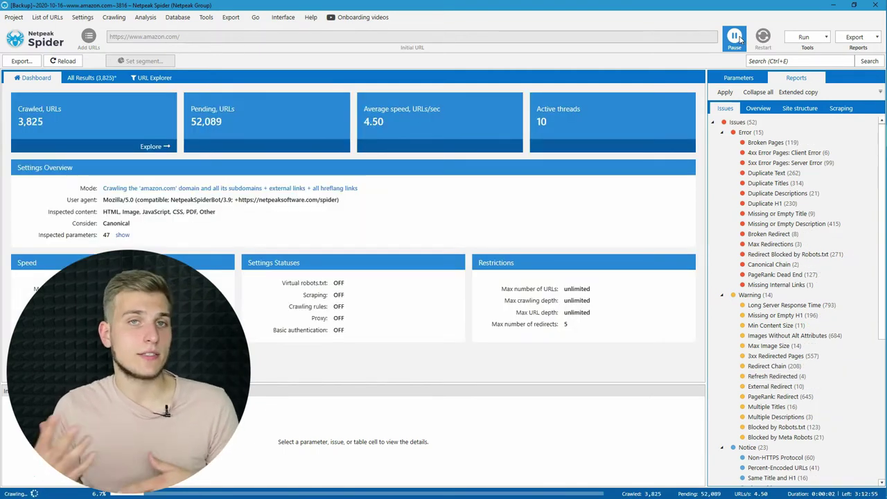
pyautogui.click(739, 40)
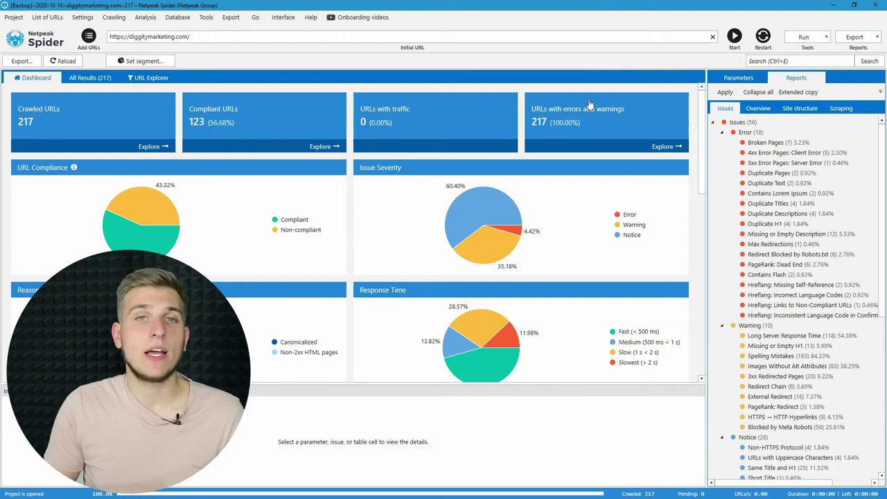
# Turn on spelling check in the Spell check settings.
pyautogui.click(102, 19)
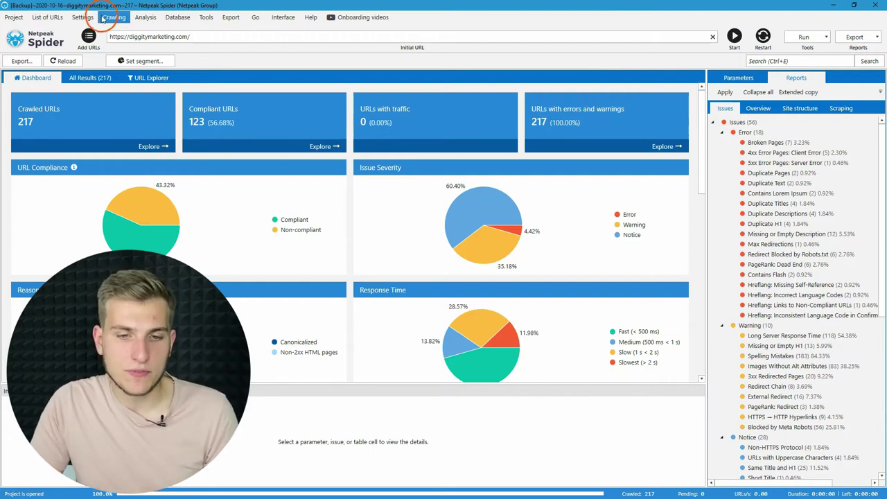
pyautogui.click(82, 17)
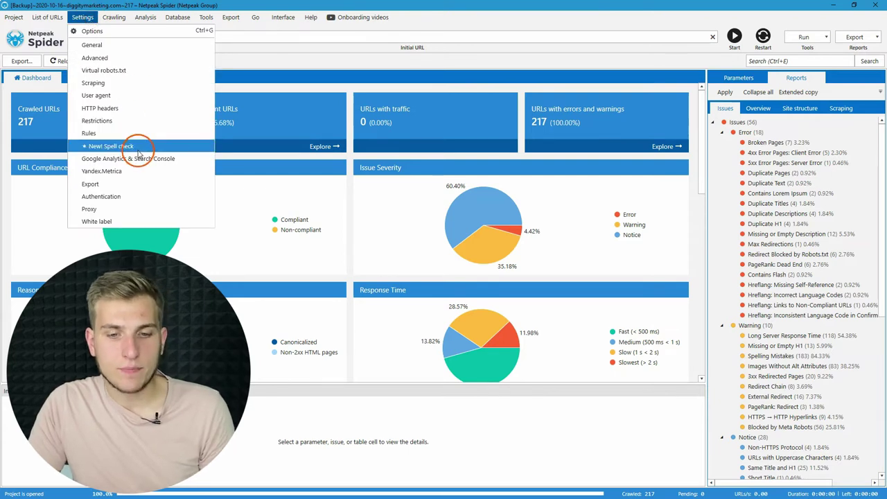
pyautogui.click(139, 149)
pyautogui.click(278, 140)
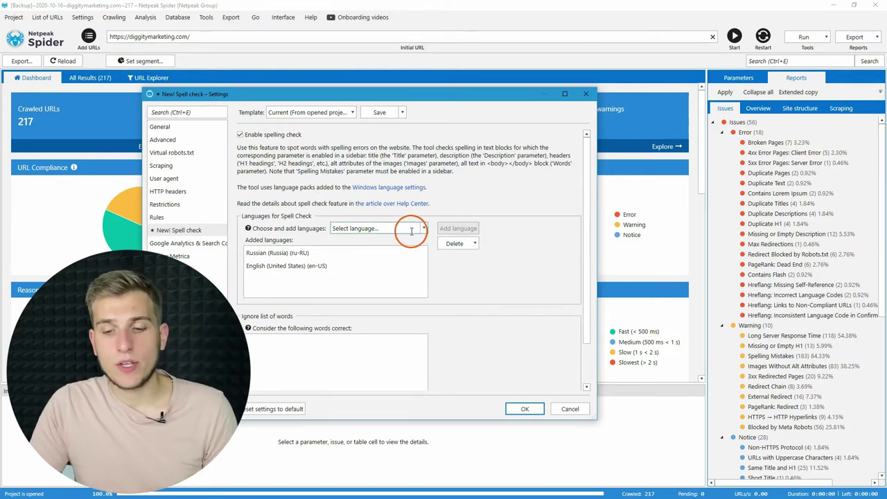
# Select the Russian (Russia) entry and browse the available languages without adding one.
pyautogui.click(379, 255)
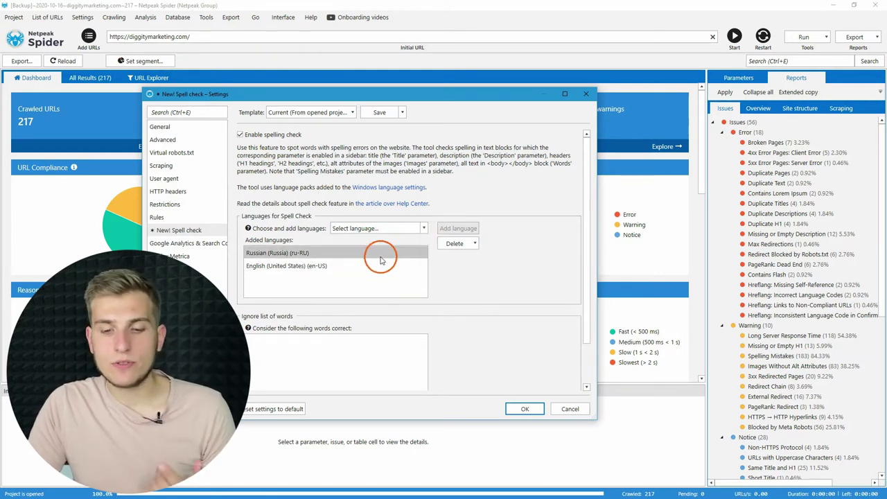
pyautogui.click(422, 229)
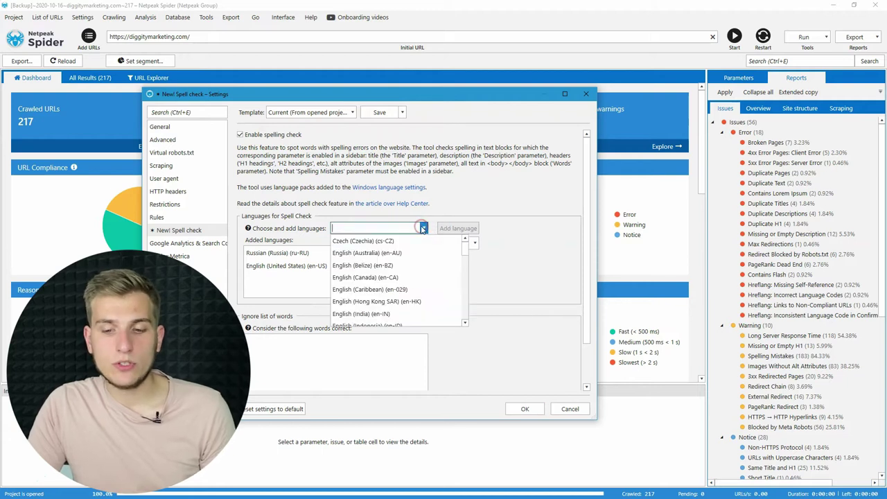
pyautogui.scroll(-5, 408, 282)
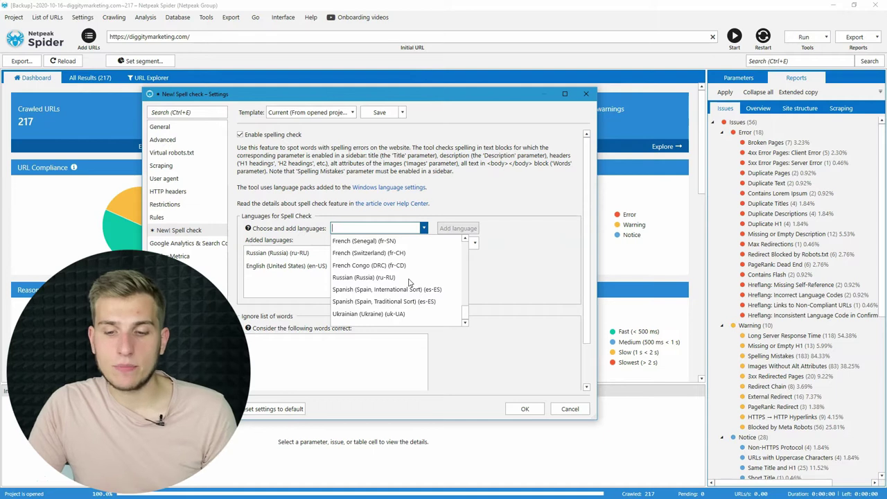
pyautogui.click(501, 180)
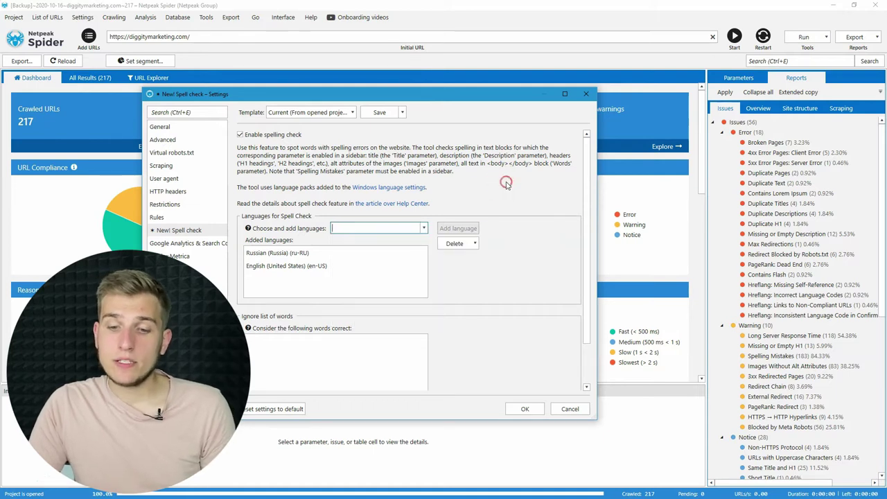
# Add Italiano (Italia) as a preferred Windows language and install its language pack.
pyautogui.click(410, 187)
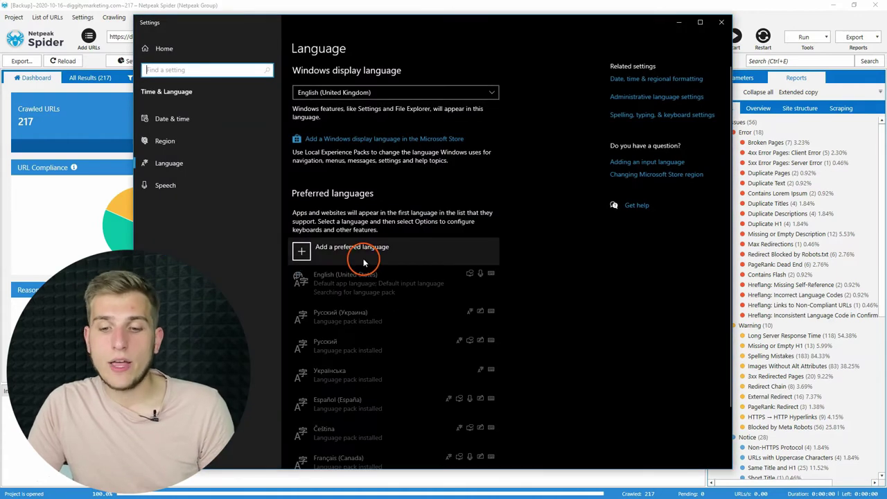
pyautogui.click(363, 254)
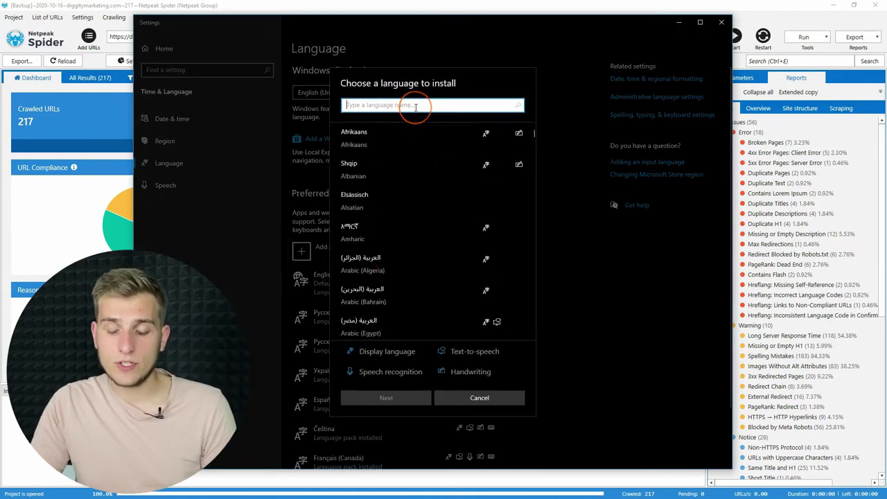
pyautogui.write('itali')
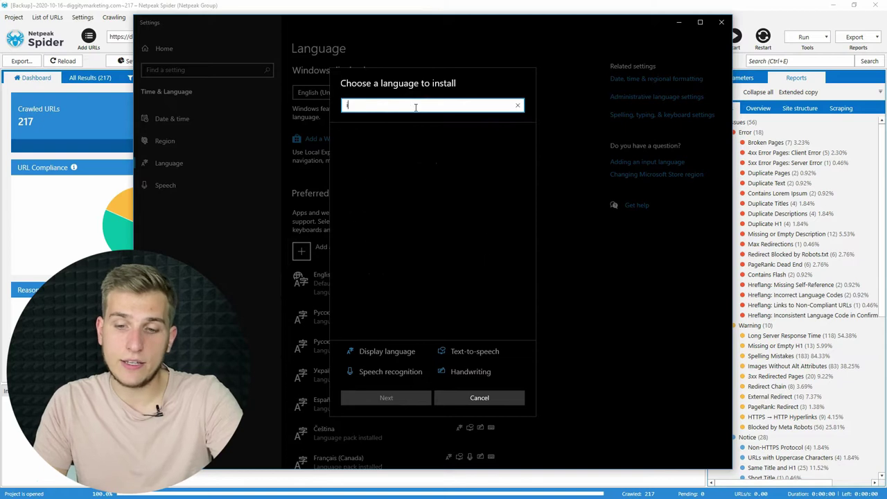
pyautogui.click(394, 197)
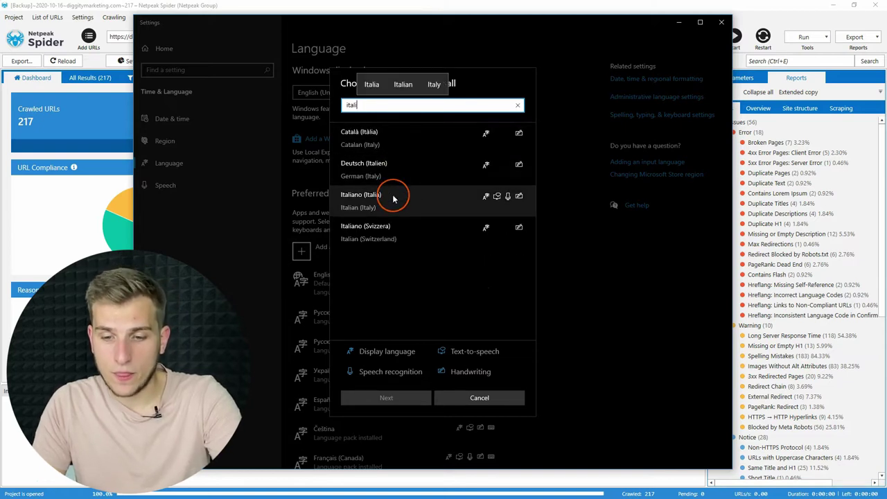
pyautogui.click(397, 398)
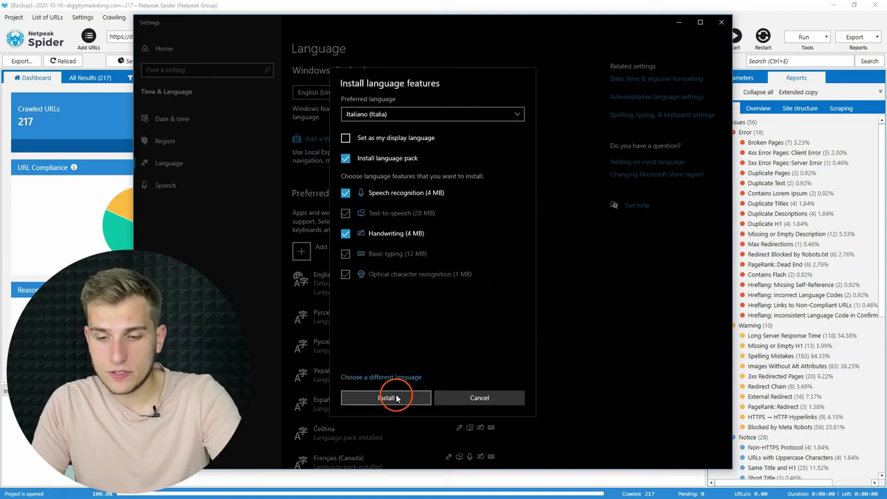
pyautogui.click(392, 397)
pyautogui.scroll(-1, 450, 374)
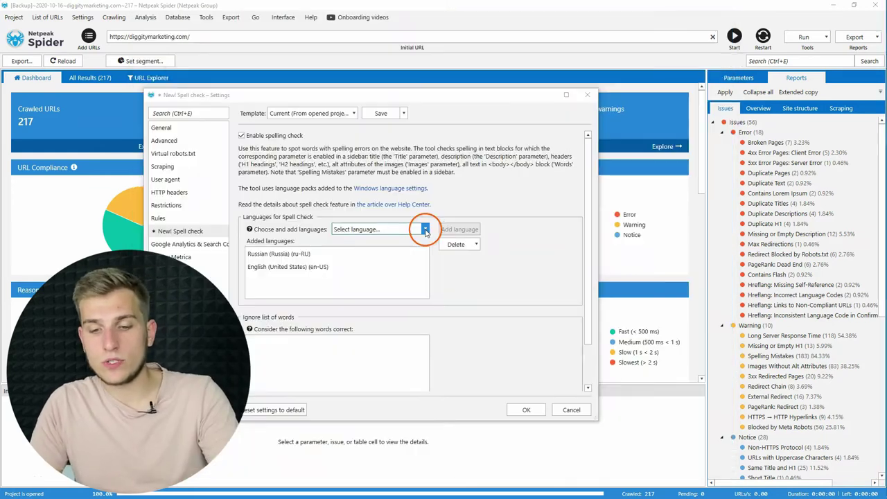
# Add Italian (Italy) (it-IT) to the spell check languages.
pyautogui.click(424, 230)
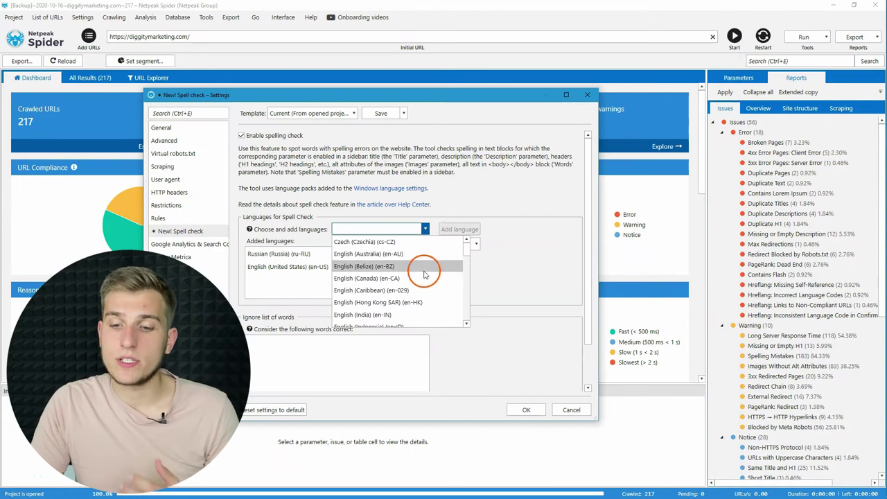
pyautogui.scroll(-10, 424, 275)
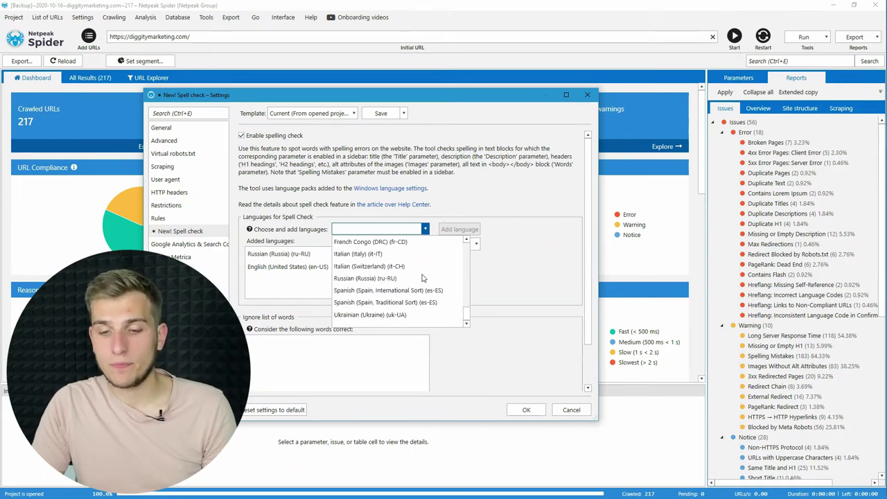
pyautogui.click(408, 253)
pyautogui.click(442, 232)
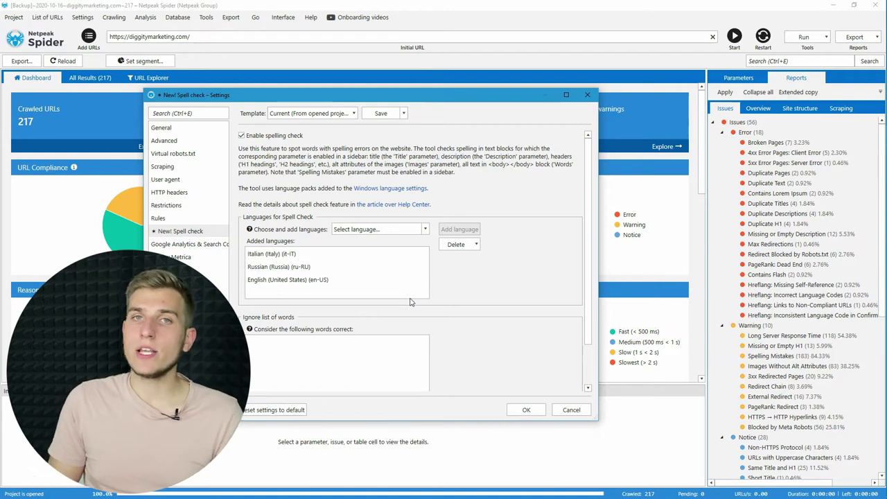
# Enter 'Netpeak' and 'hreflang' in the 'Consider the following words correct' box.
pyautogui.scroll(-2, 439, 334)
pyautogui.click(354, 320)
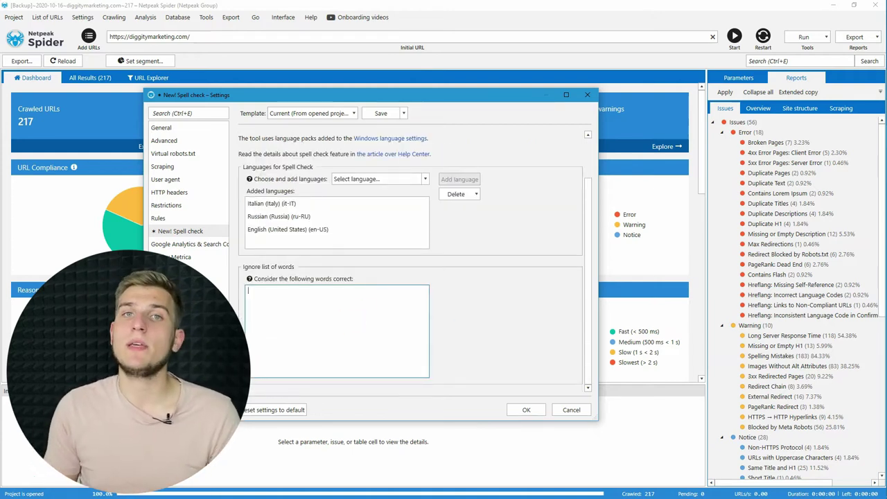
pyautogui.write('Netpeak')
pyautogui.press('Return')
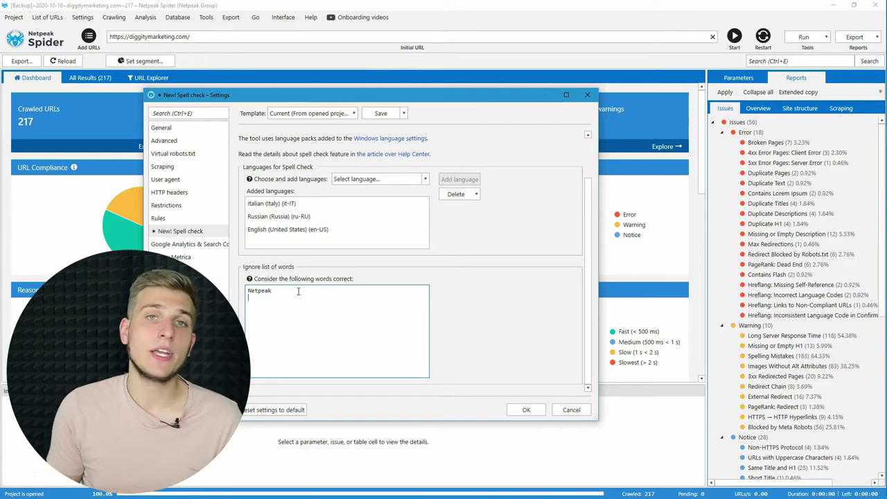
pyautogui.write('hrefl')
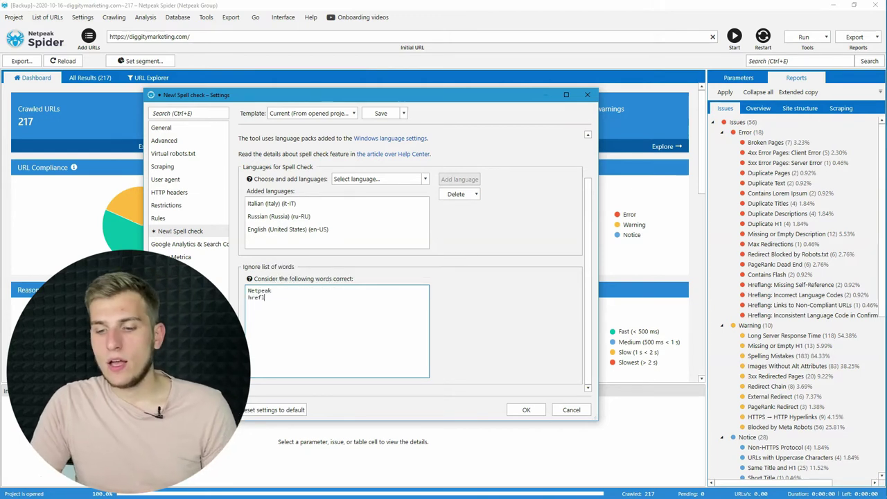
pyautogui.write('ang')
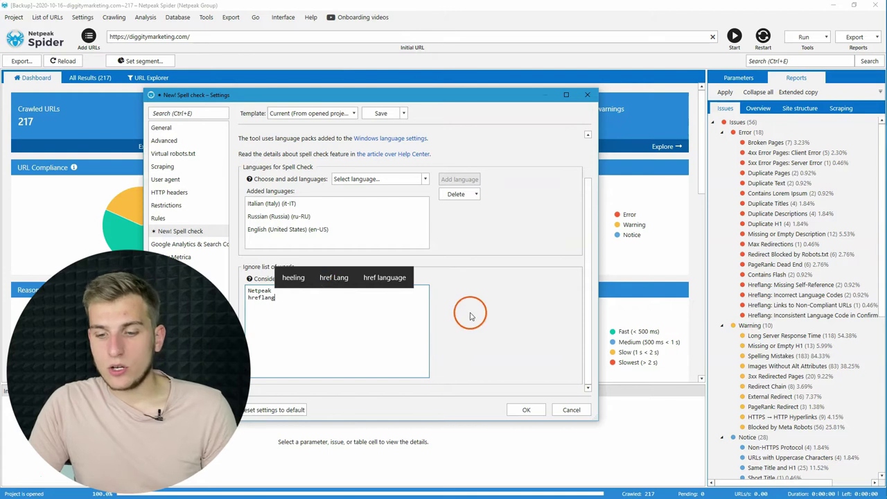
# Apply the spell check settings and confirm Spelling Mistakes is among the crawl parameters.
pyautogui.click(521, 409)
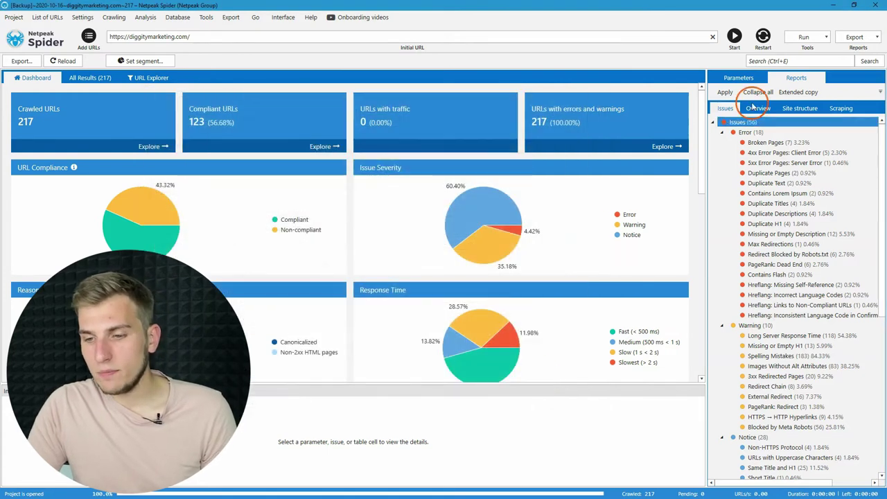
pyautogui.click(739, 77)
pyautogui.click(798, 258)
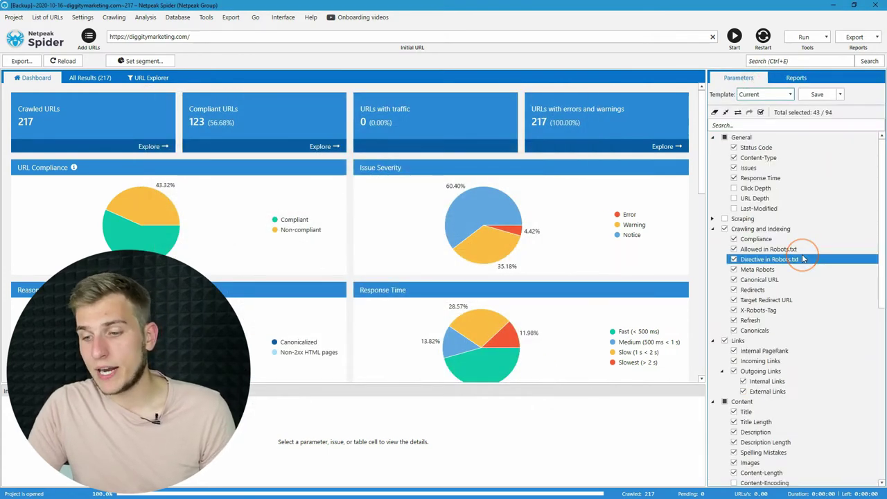
pyautogui.scroll(-5, 803, 258)
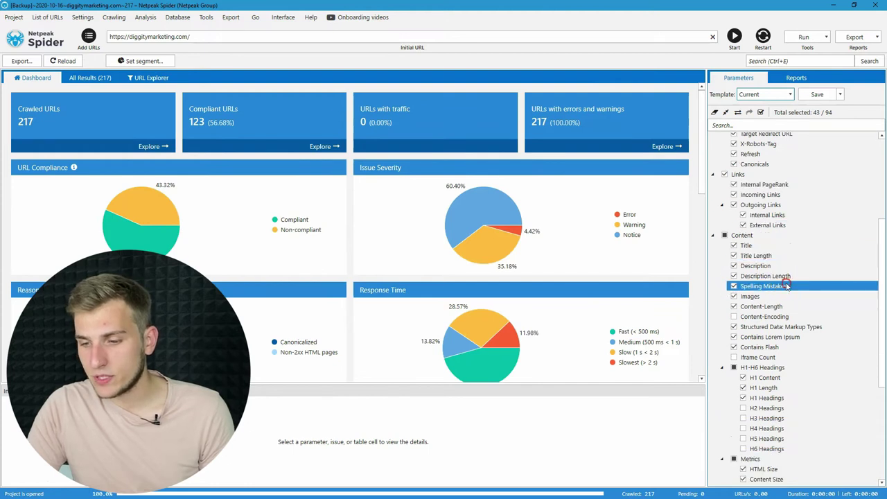
pyautogui.click(787, 286)
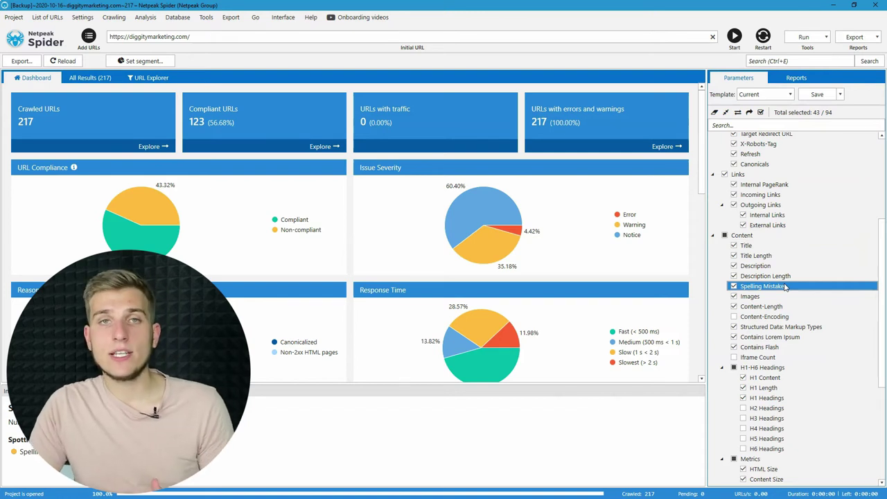
# Review the Title, Description, Images, Text Hash and Words parameters, then show All Results.
pyautogui.keyDown('ctrl'); pyautogui.click(760, 248); pyautogui.keyUp('ctrl')
pyautogui.keyDown('ctrl'); pyautogui.click(759, 248); pyautogui.keyUp('ctrl')
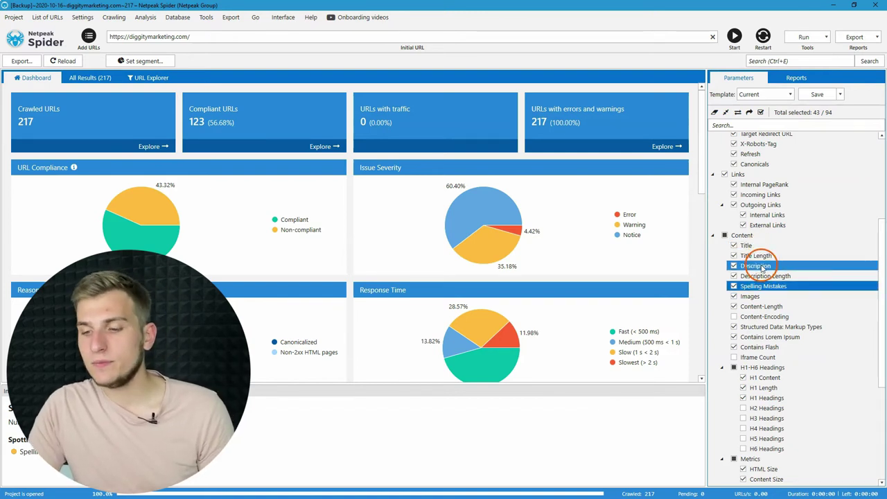
pyautogui.keyDown('ctrl'); pyautogui.click(757, 296); pyautogui.keyUp('ctrl')
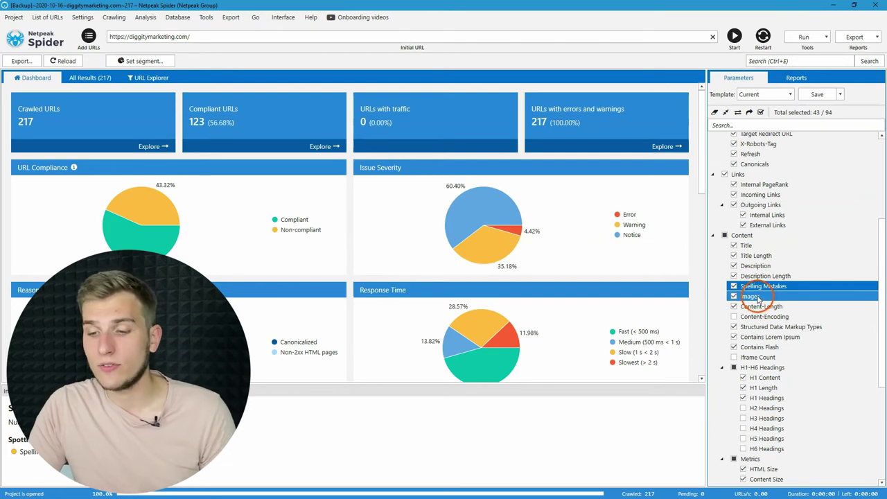
pyautogui.scroll(-5, 768, 361)
pyautogui.click(773, 391)
pyautogui.click(769, 333)
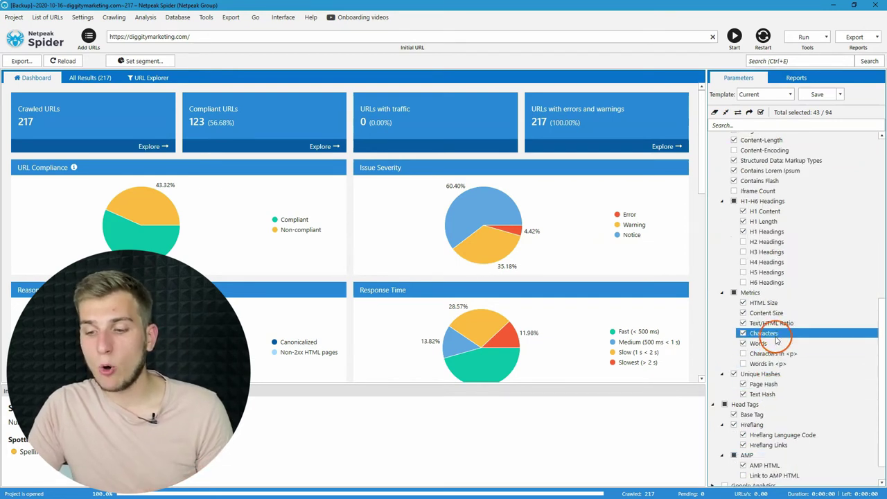
pyautogui.click(773, 344)
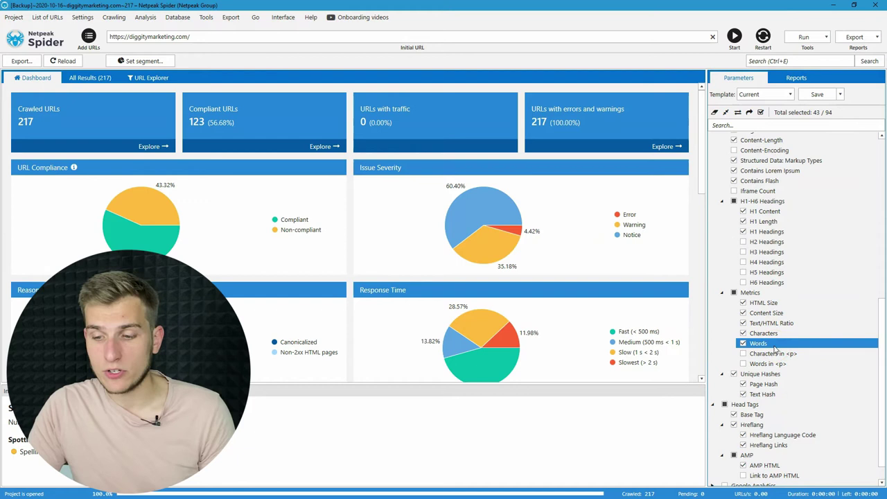
pyautogui.click(762, 346)
pyautogui.click(744, 344)
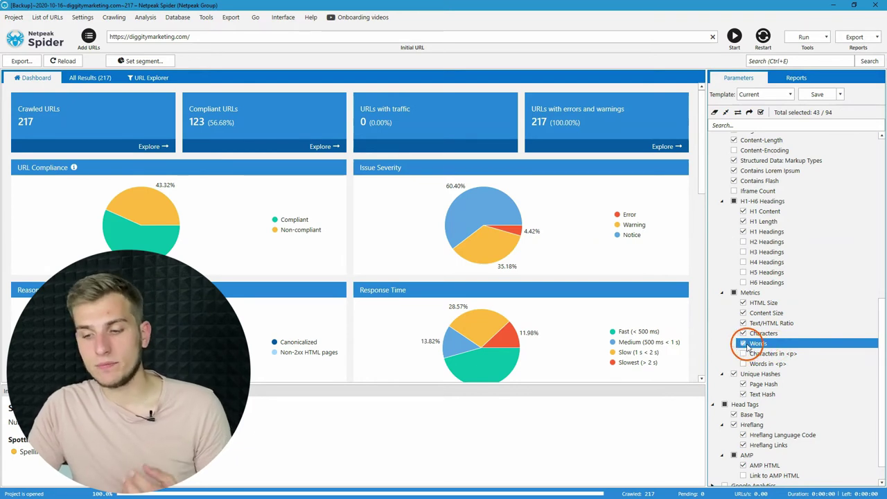
pyautogui.click(744, 345)
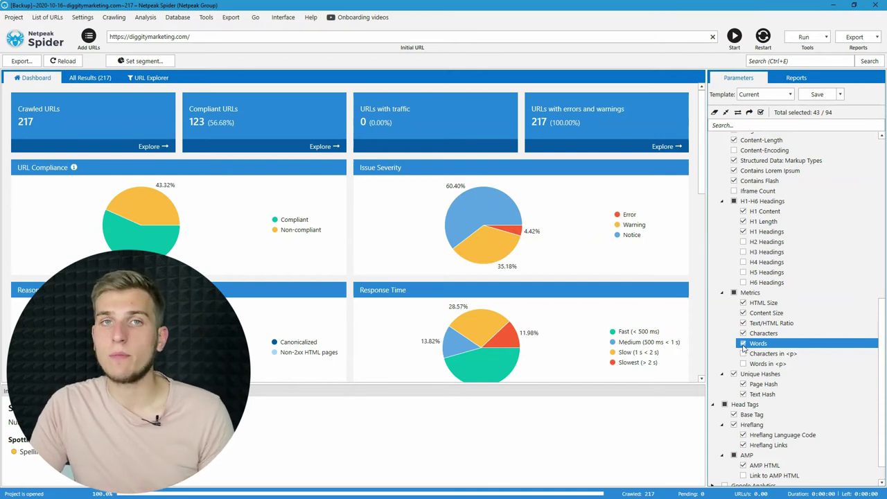
pyautogui.scroll(5, 762, 312)
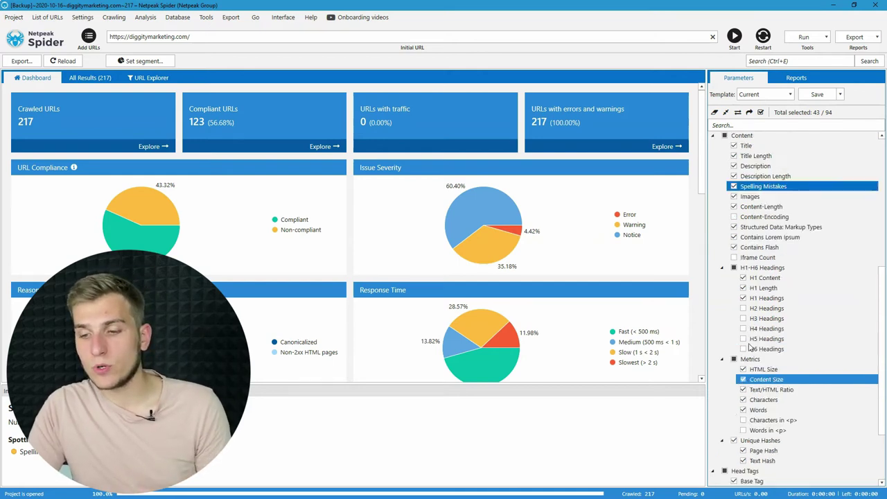
pyautogui.click(769, 250)
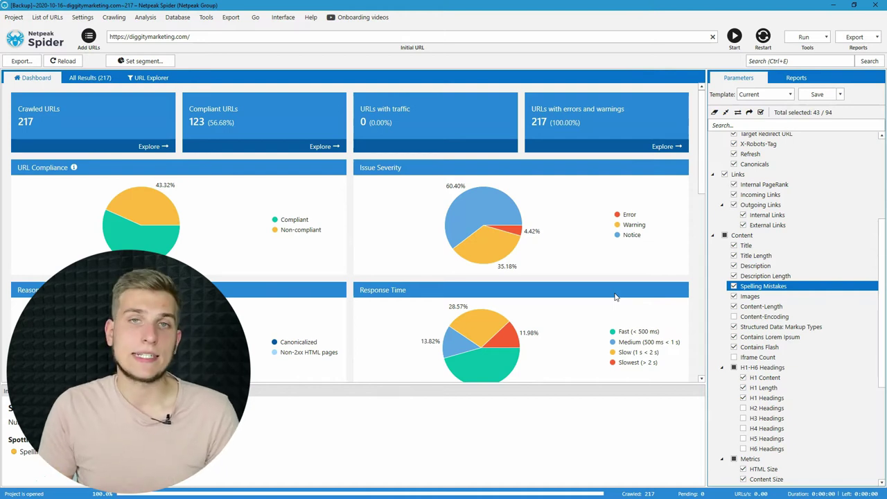
pyautogui.click(90, 77)
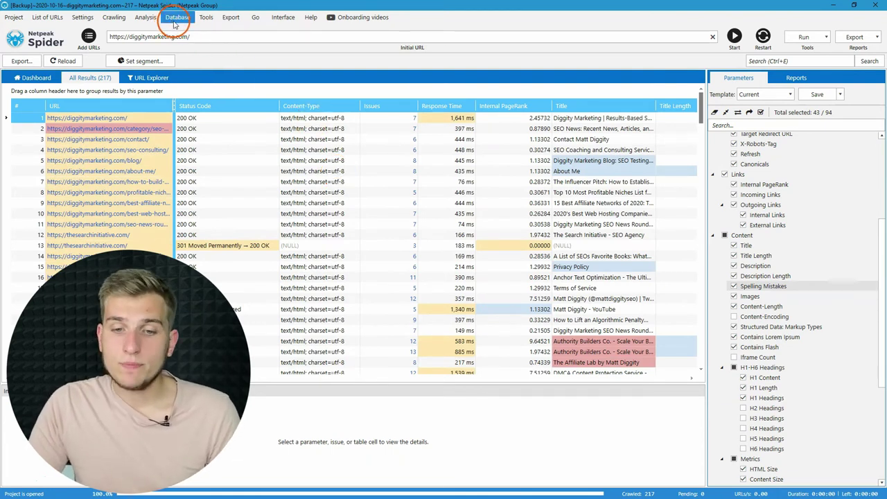
# Open the Spelling Mistakes report (12,854 entries) and group its rows by the Word column.
pyautogui.click(176, 18)
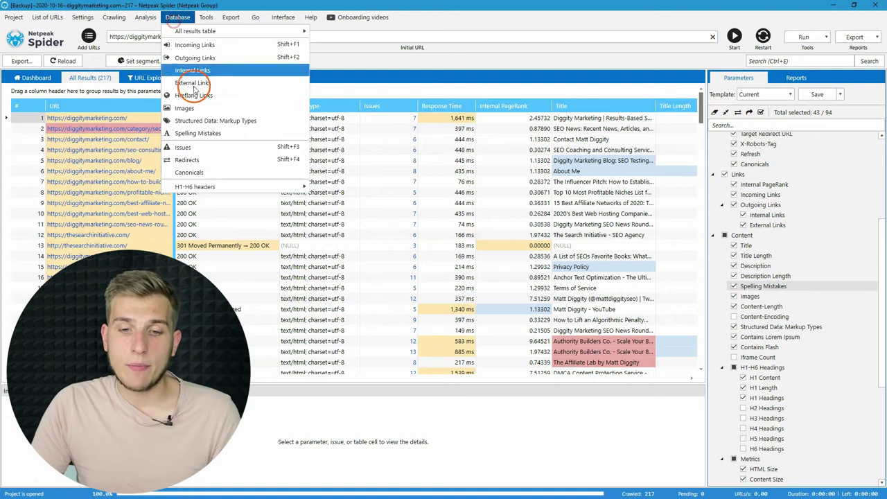
pyautogui.click(202, 132)
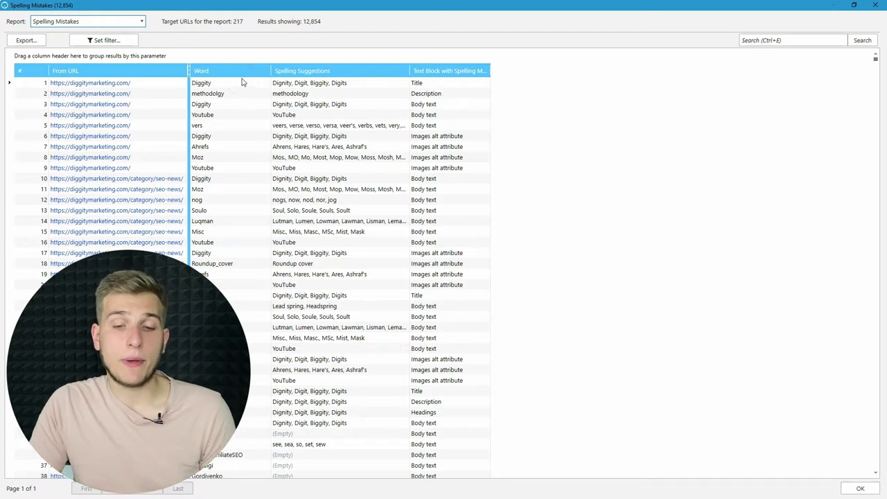
pyautogui.moveTo(239, 72); pyautogui.dragTo(217, 59)
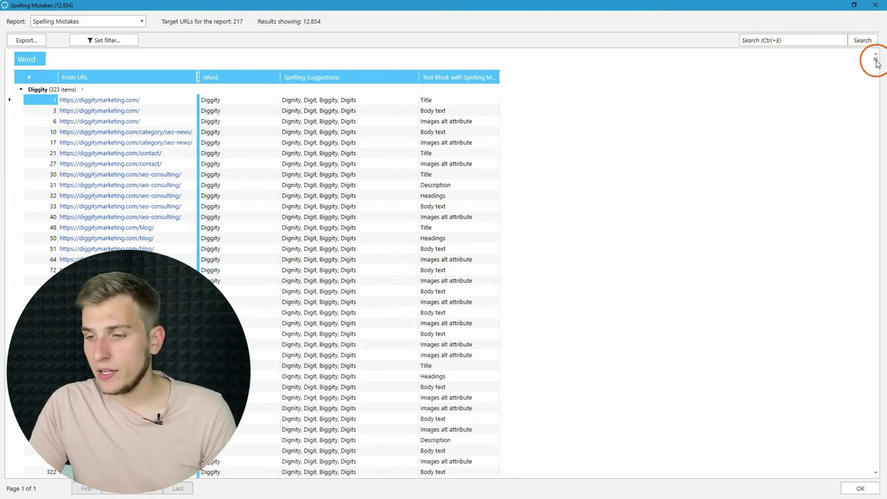
pyautogui.moveTo(876, 62); pyautogui.dragTo(825, 478)
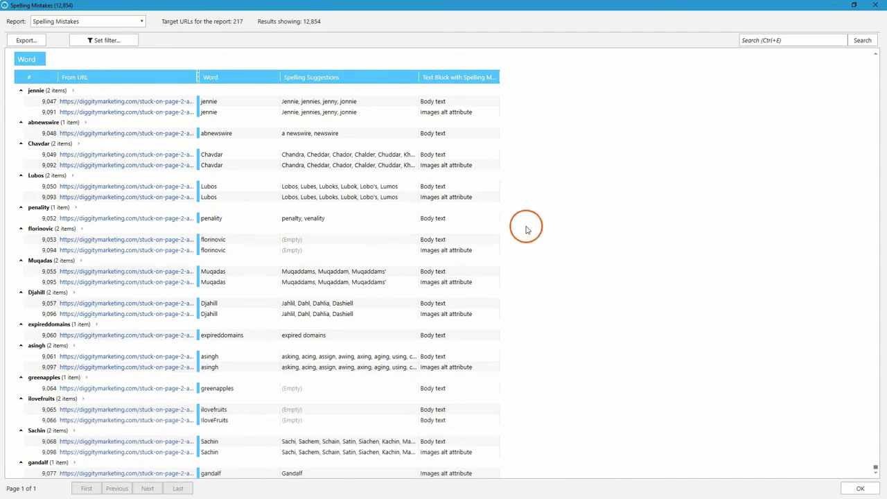
pyautogui.scroll(7, 247, 299)
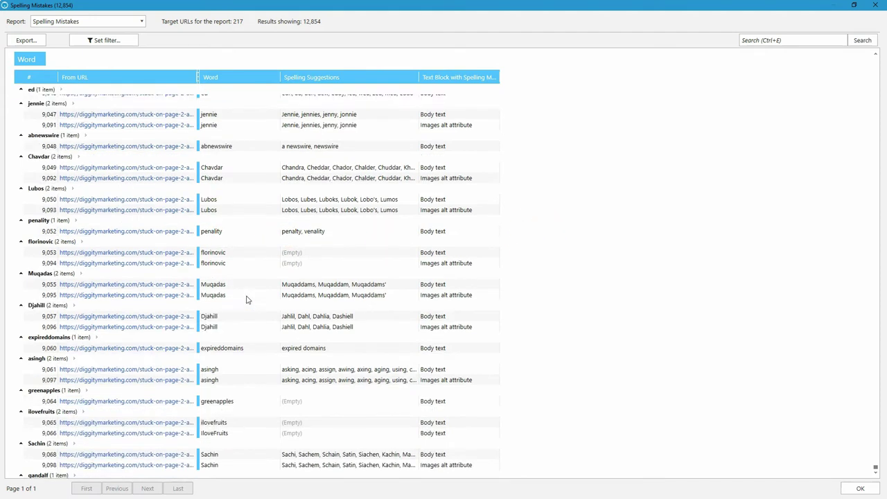
pyautogui.scroll(3, 234, 197)
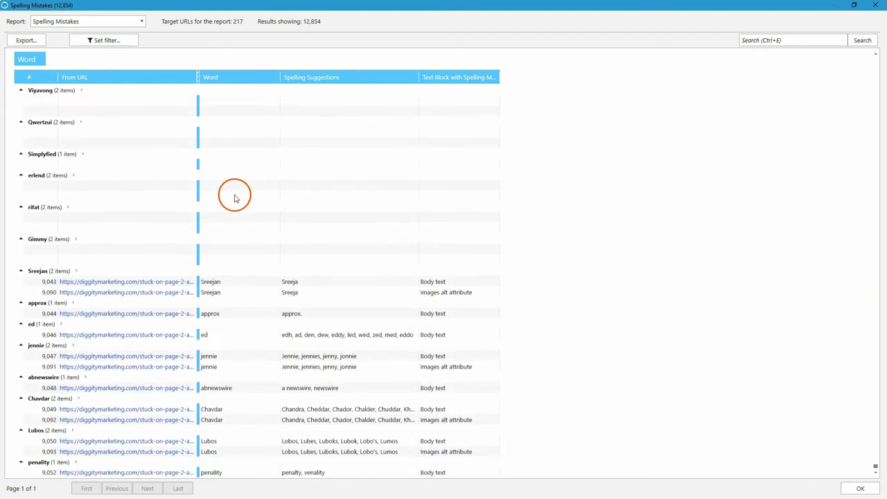
pyautogui.scroll(1, 232, 200)
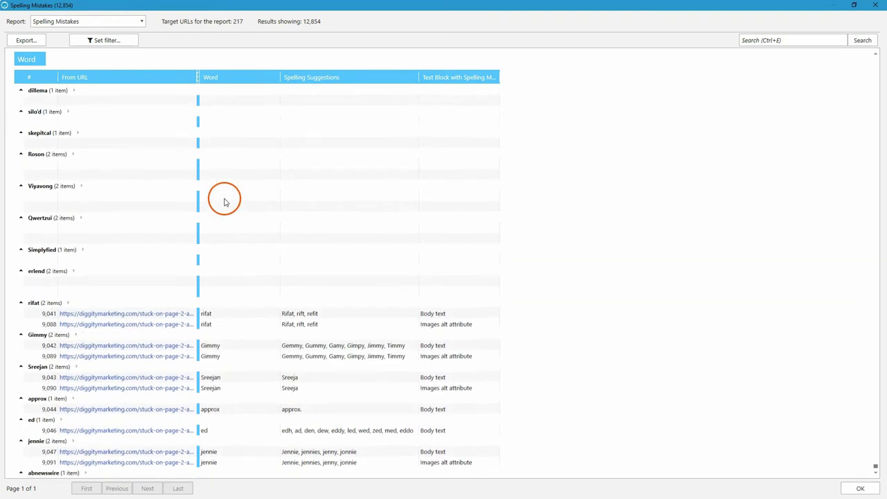
pyautogui.click(166, 279)
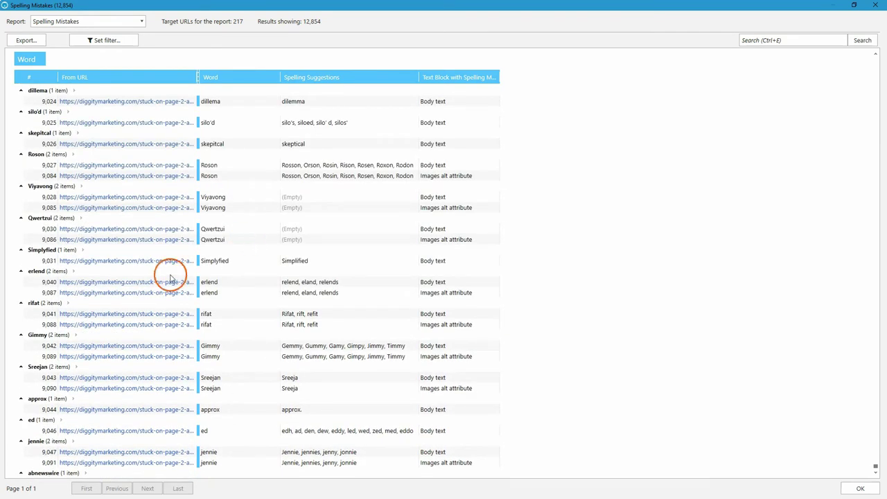
# Add the misspelled word 'Qwertzui' to the Windows custom dictionary.
pyautogui.rightClick(231, 231)
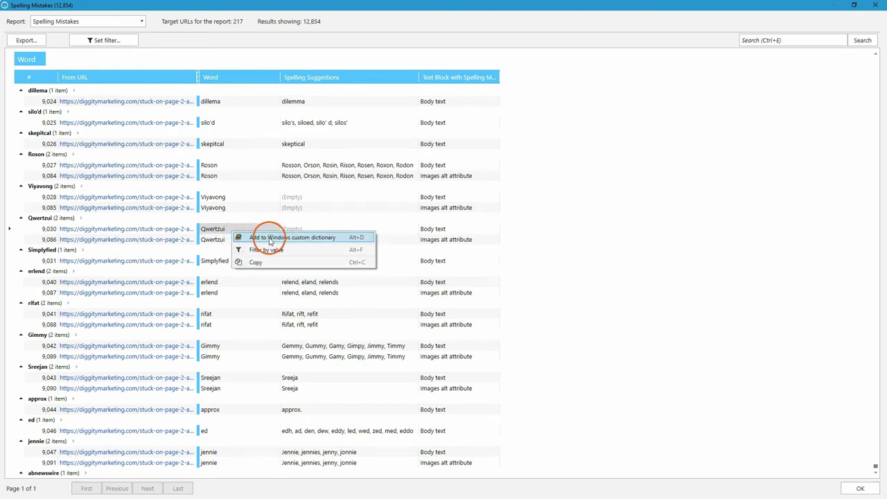
pyautogui.click(321, 239)
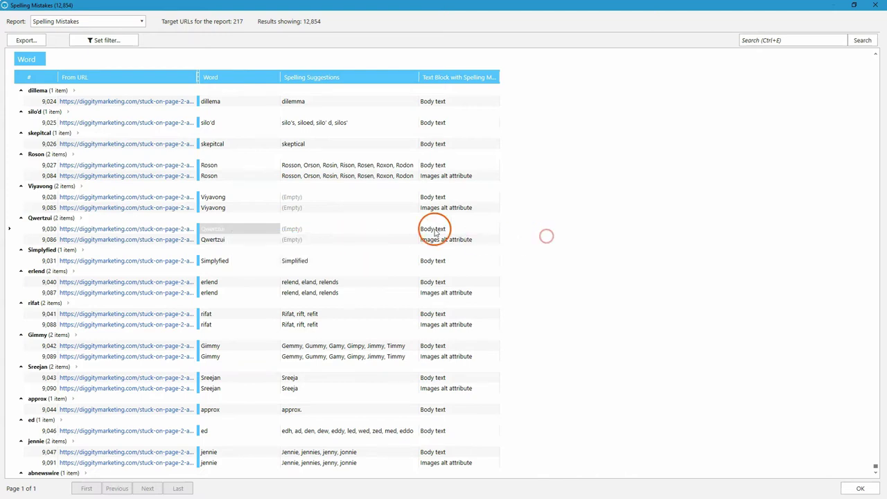
pyautogui.scroll(2, 333, 201)
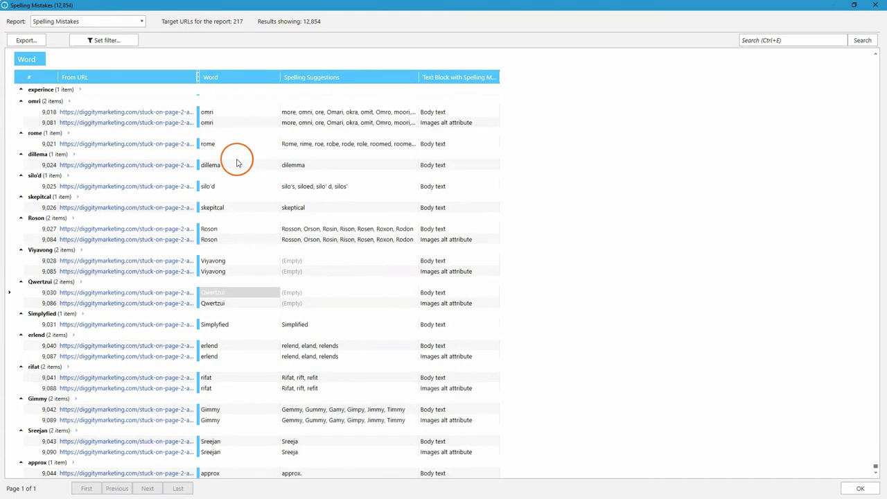
pyautogui.scroll(3, 235, 166)
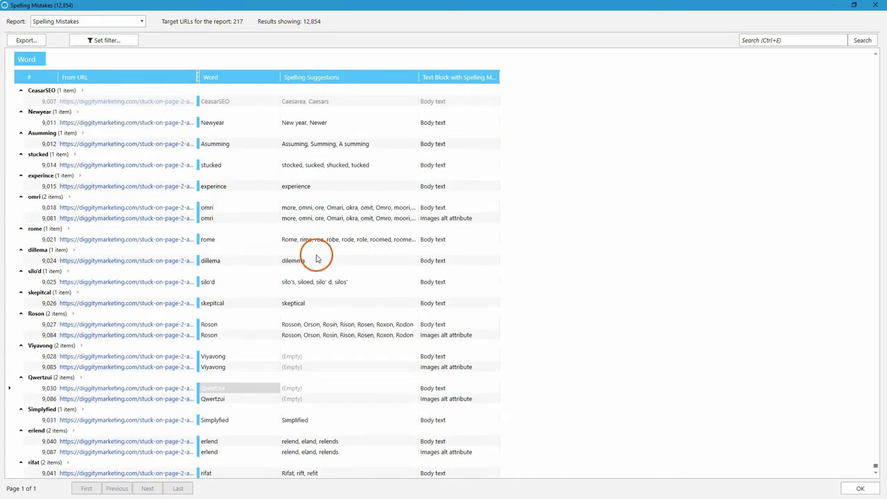
pyautogui.scroll(-6, 233, 166)
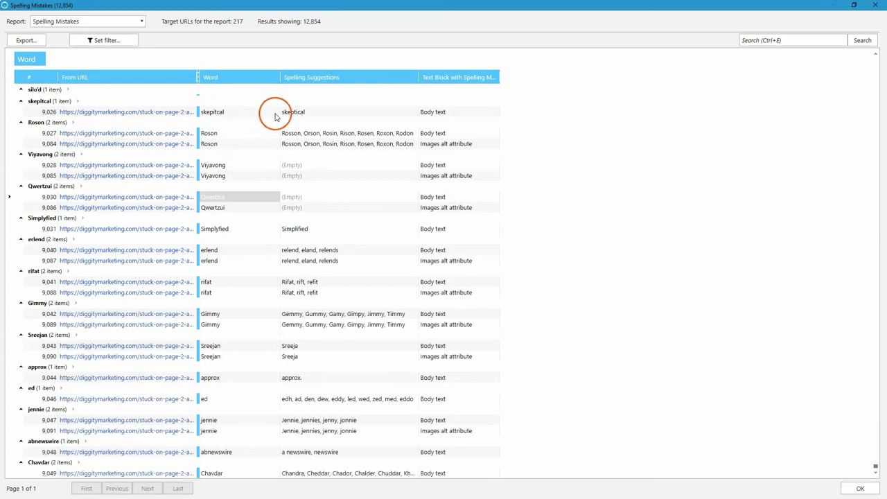
# Review more grouped rows, then close the Spelling Mistakes report.
pyautogui.click(395, 133)
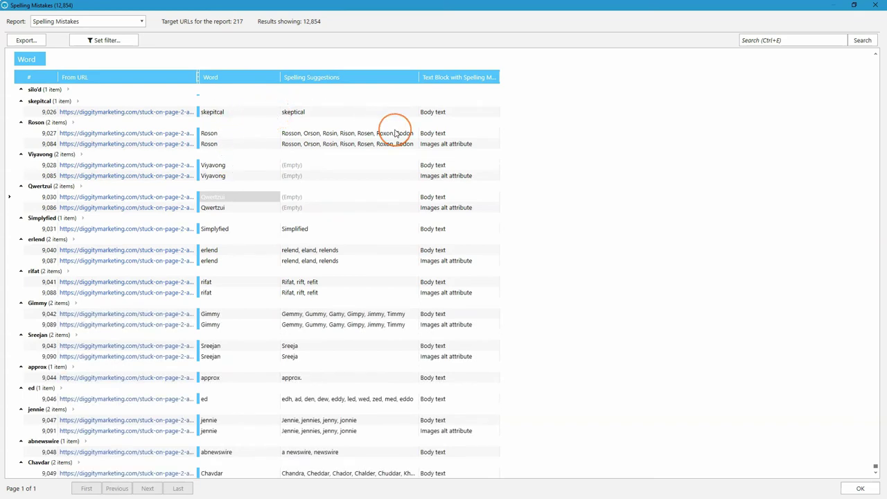
pyautogui.click(325, 122)
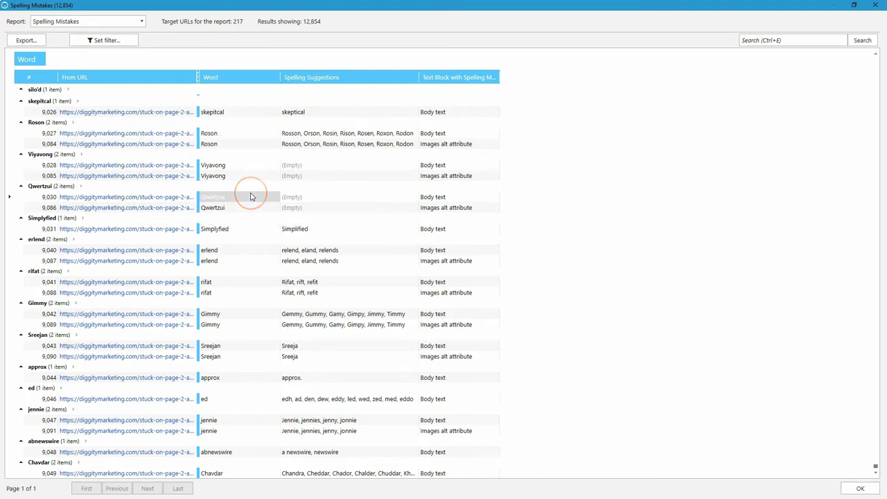
pyautogui.click(253, 128)
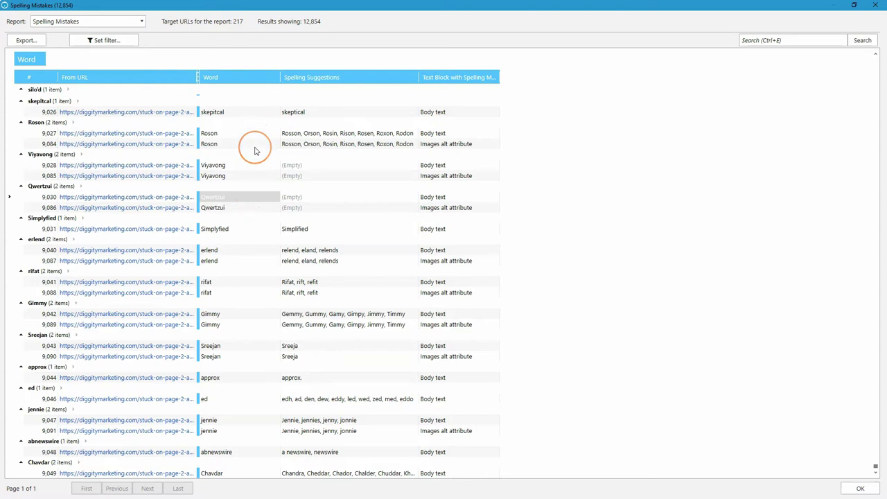
pyautogui.click(368, 154)
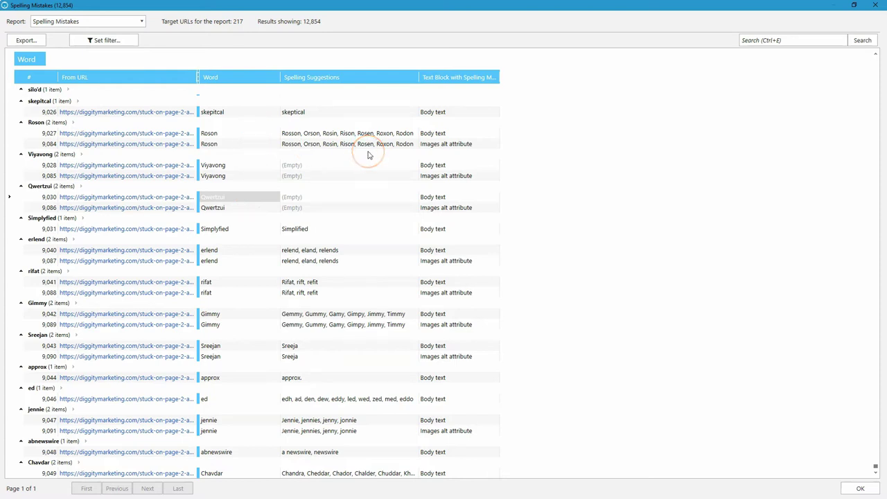
pyautogui.click(468, 144)
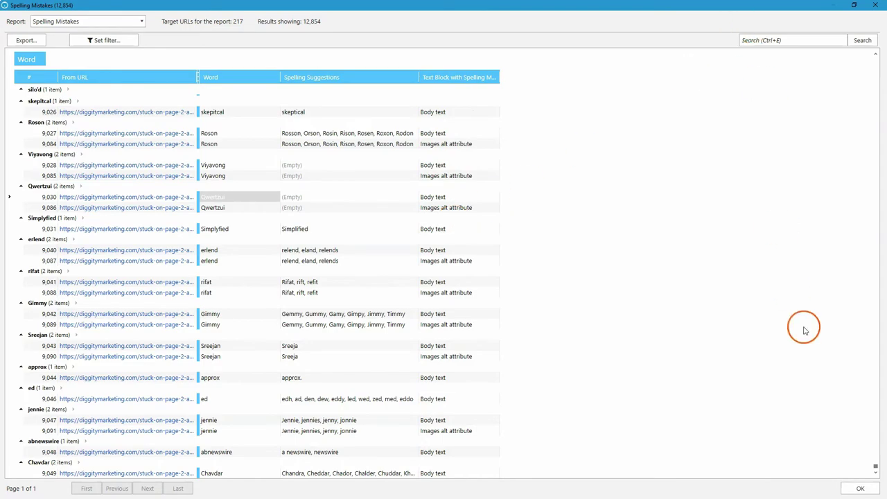
pyautogui.click(859, 487)
# Show the Issues list with Spelling Mistakes on 183 pages (84.33%) and check the Export menu.
pyautogui.click(795, 77)
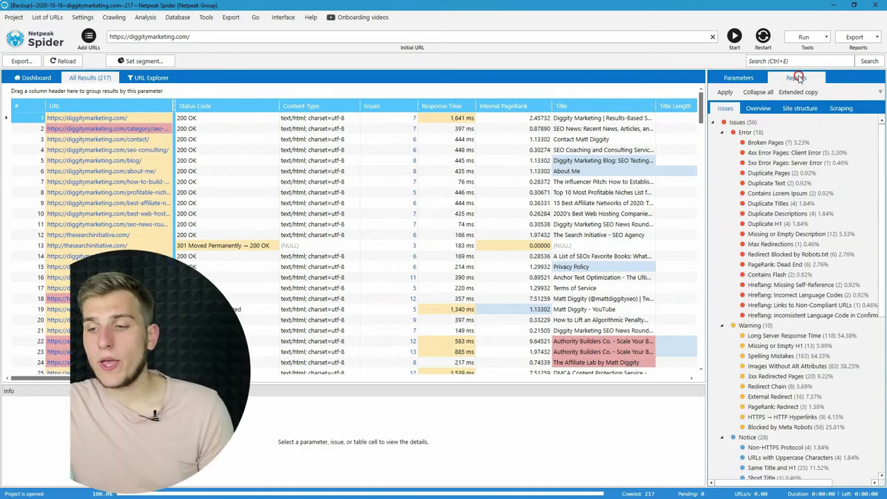
pyautogui.scroll(-5, 779, 263)
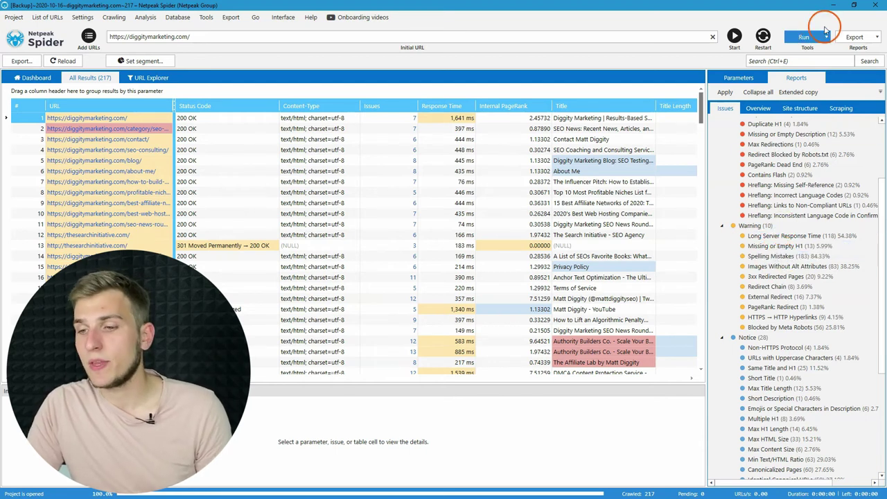
pyautogui.click(854, 36)
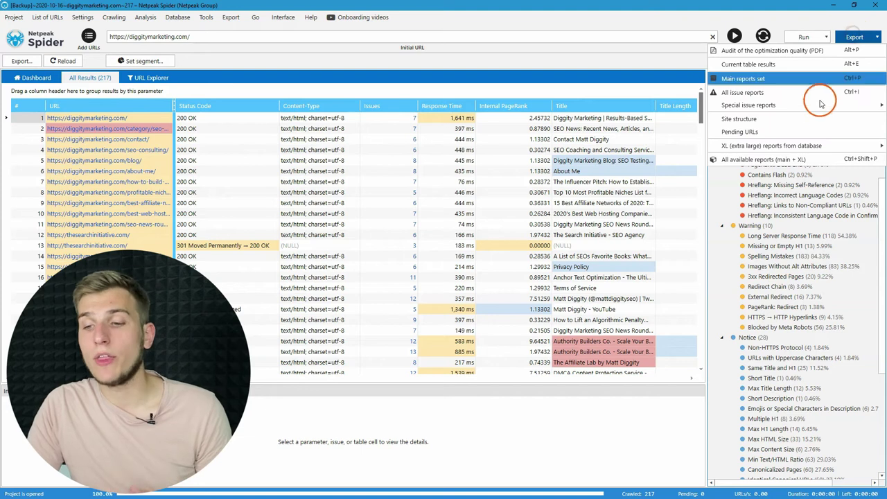
pyautogui.moveTo(815, 107)
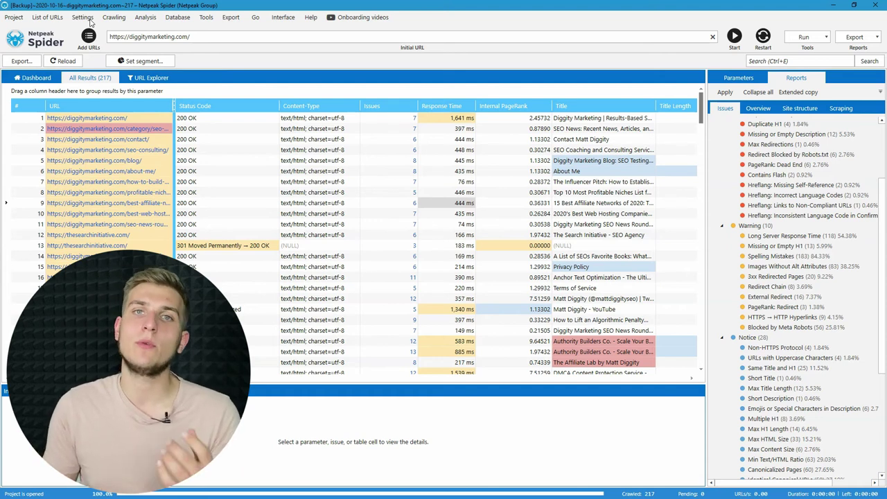
# Open the scraping settings and copy all scraping parameters to the clipboard.
pyautogui.click(83, 18)
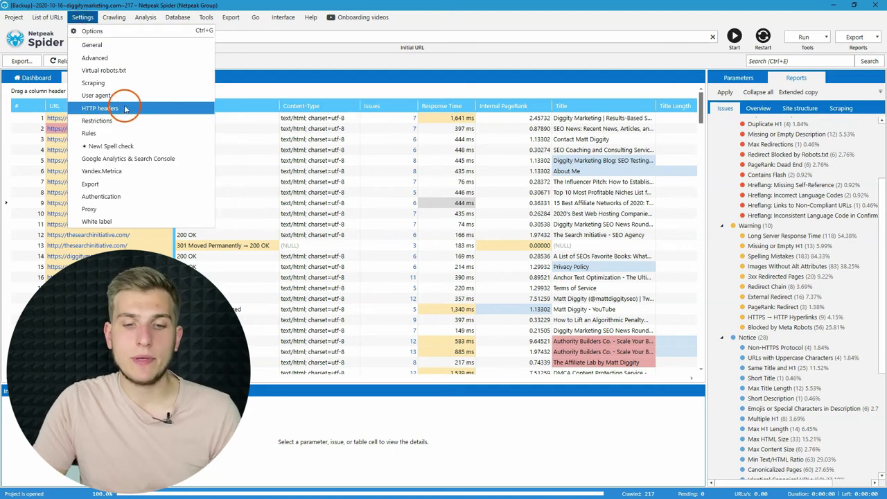
pyautogui.click(114, 85)
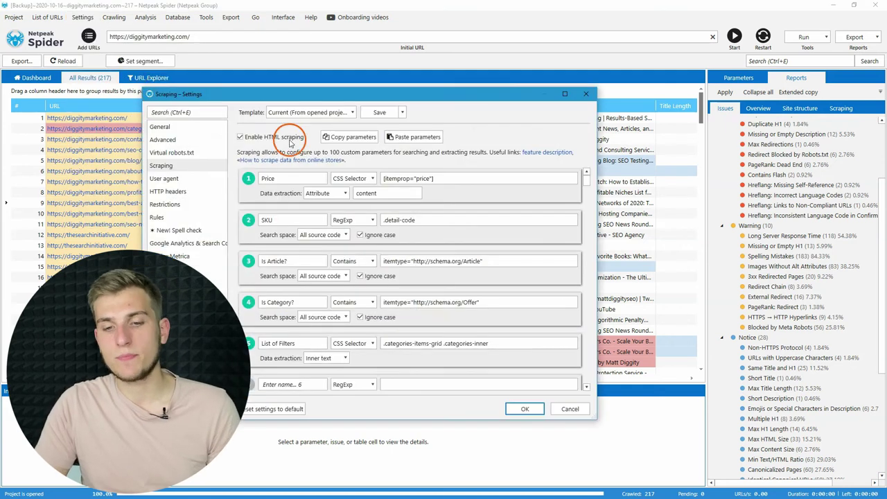
pyautogui.click(378, 201)
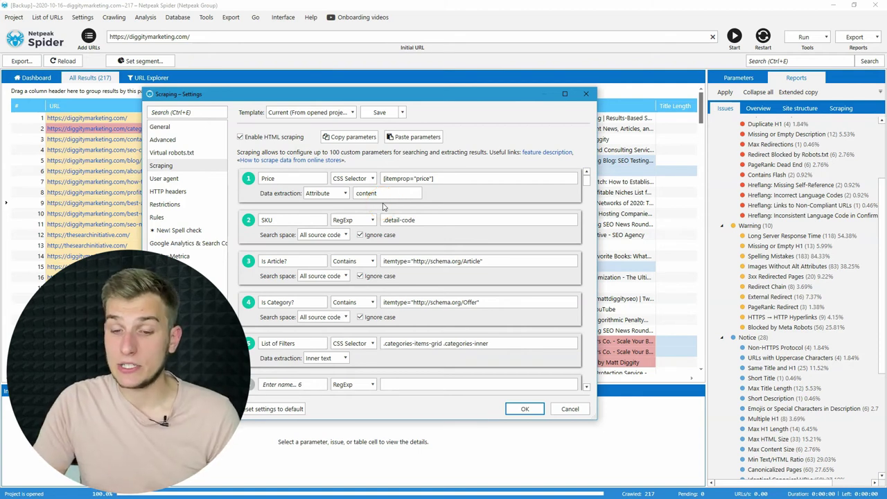
pyautogui.click(405, 220)
pyautogui.click(441, 221)
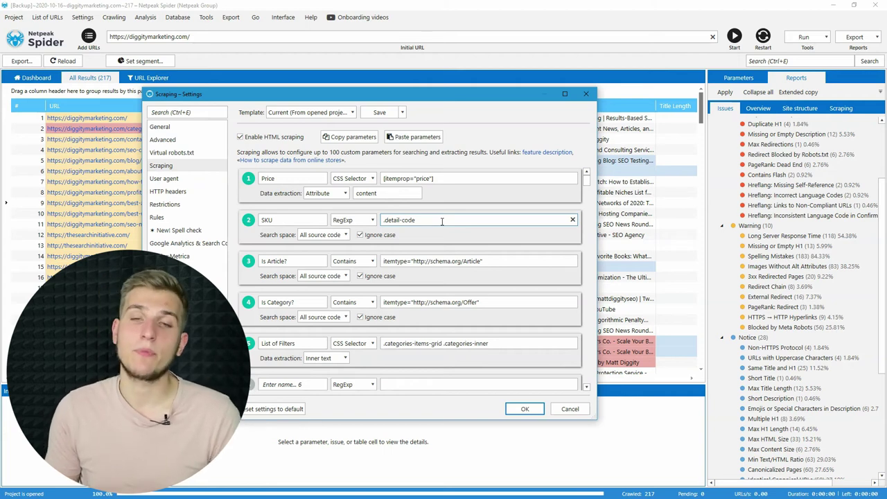
pyautogui.click(366, 138)
pyautogui.click(447, 276)
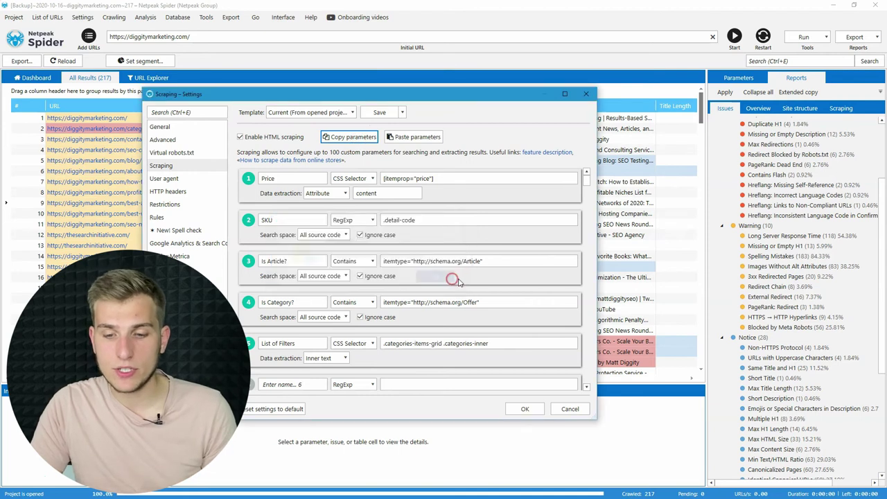
# Clear the Price, SKU, Is Article, Is Category and List of Filters expressions, paste them back, and save.
pyautogui.click(572, 179)
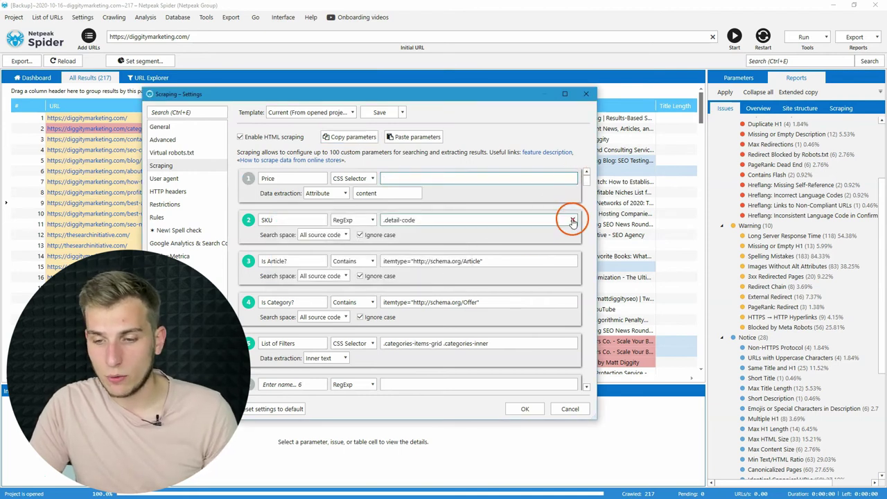
pyautogui.click(570, 219)
pyautogui.click(572, 262)
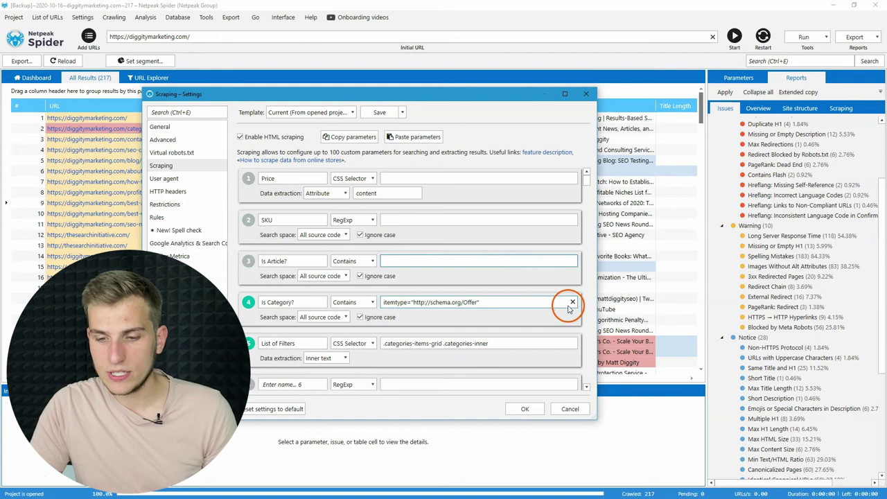
pyautogui.click(572, 302)
pyautogui.click(572, 346)
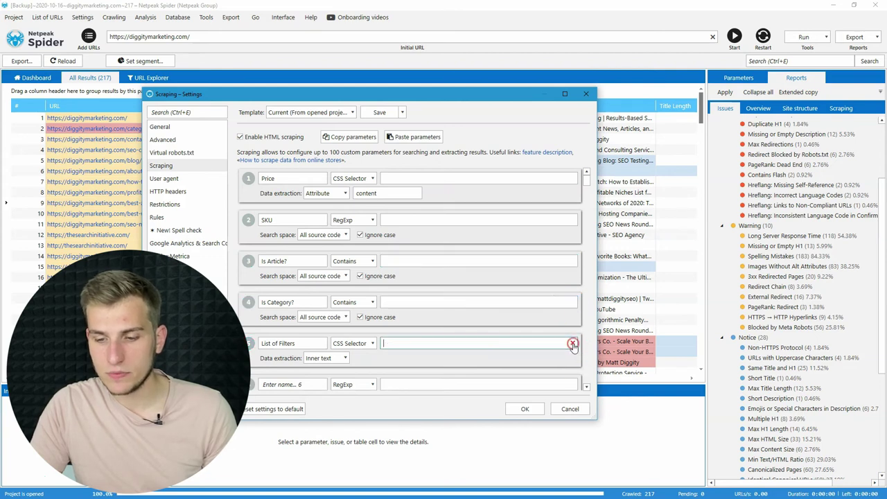
pyautogui.click(426, 137)
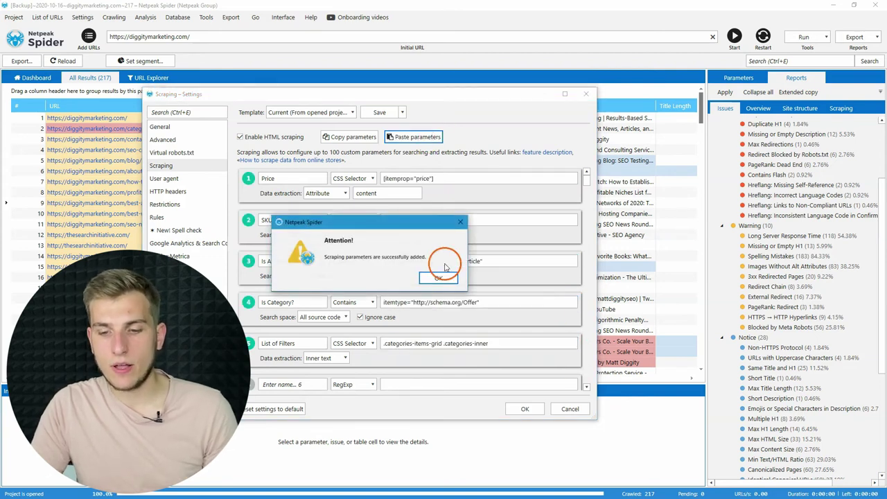
pyautogui.click(438, 277)
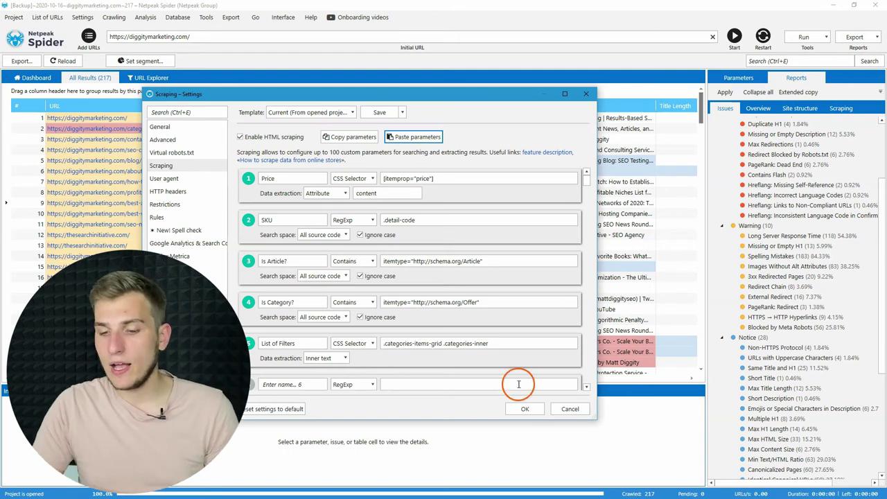
pyautogui.click(525, 409)
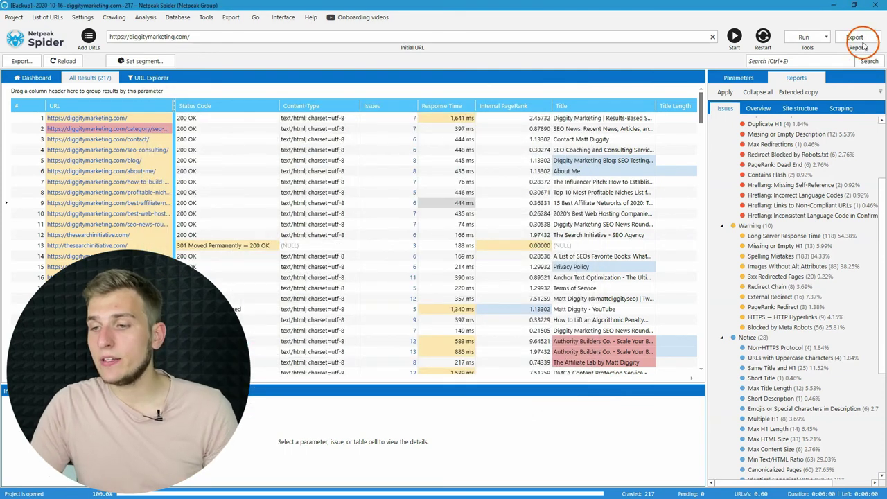
# Choose External links (XL) from the XL reports from database export menu.
pyautogui.click(854, 37)
pyautogui.moveTo(795, 146)
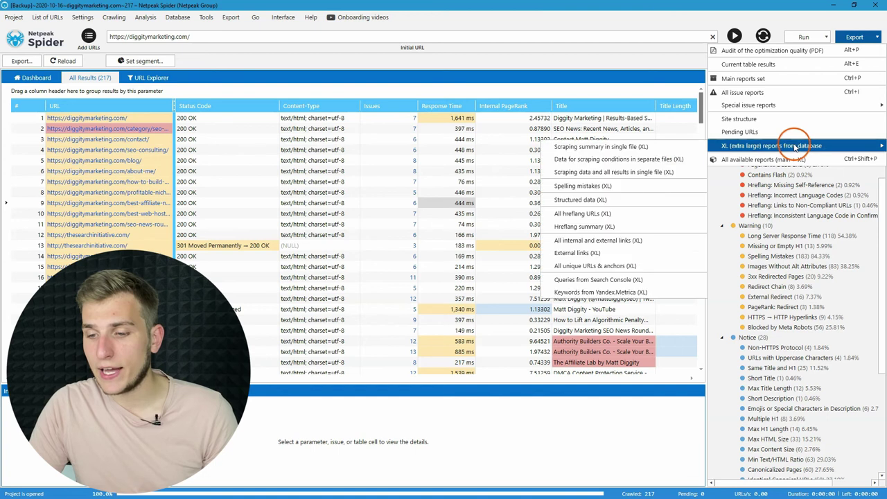
pyautogui.click(654, 251)
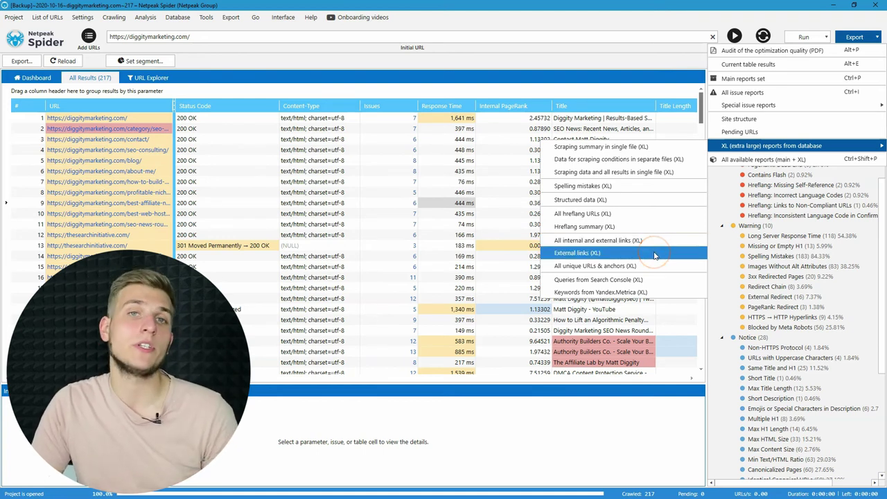